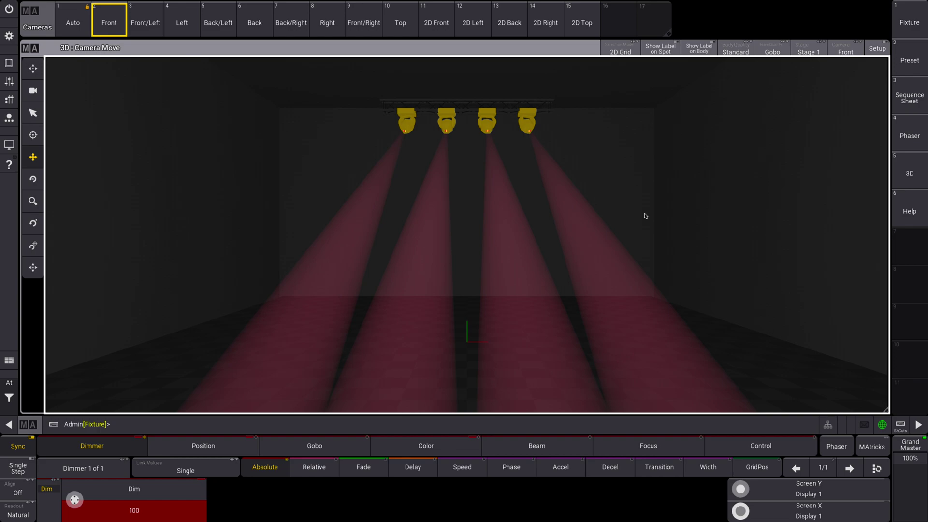
- Clear the programmer from the Command Section so the four Mythos beams go dark
left_click(19, 71)
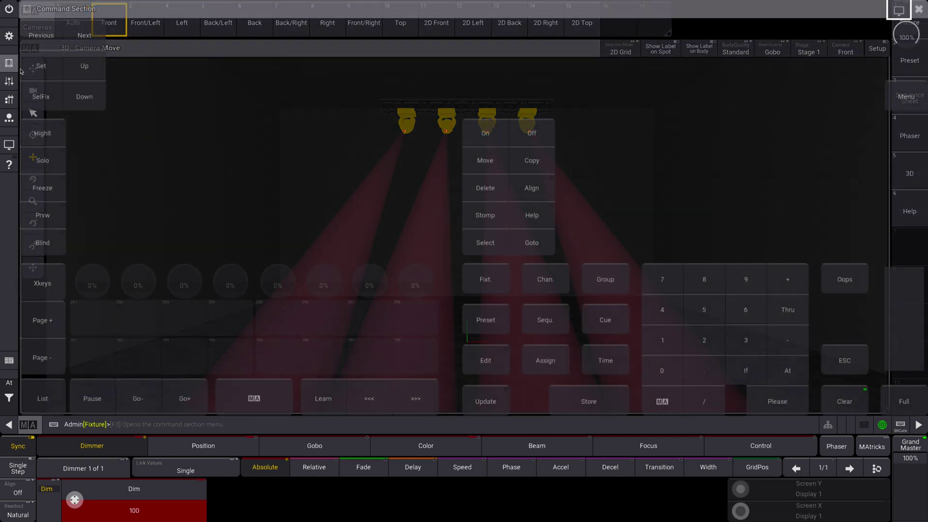
left_click(844, 400)
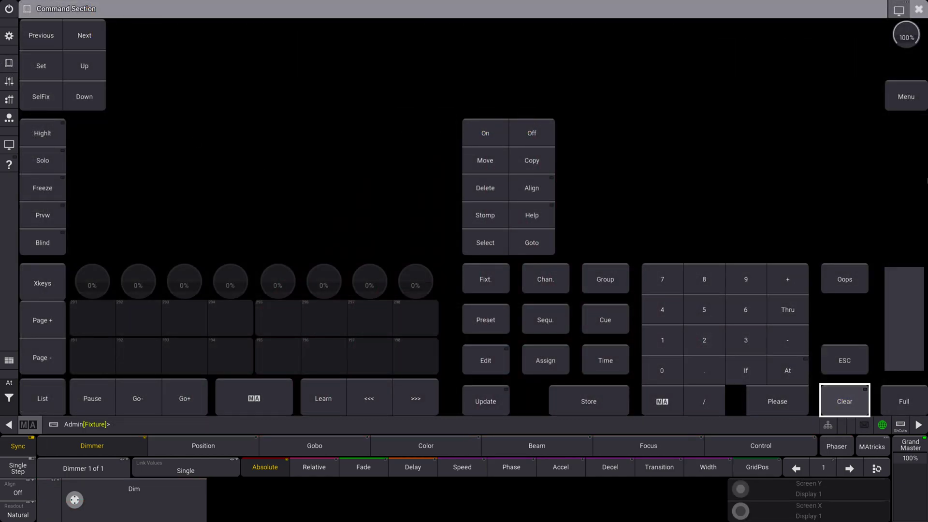
left_click(918, 9)
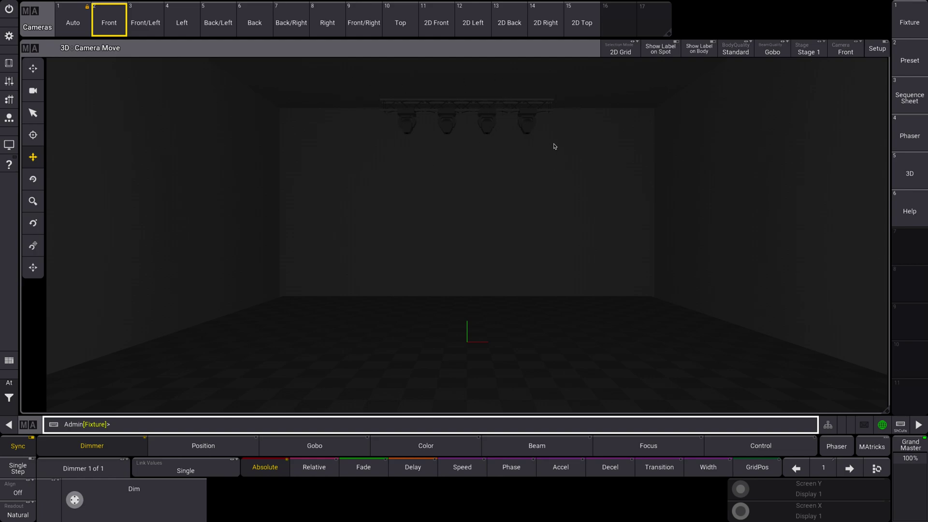
left_click(8, 39)
- Open the Patch and select the eurotruss row as the insert position
left_click(368, 226)
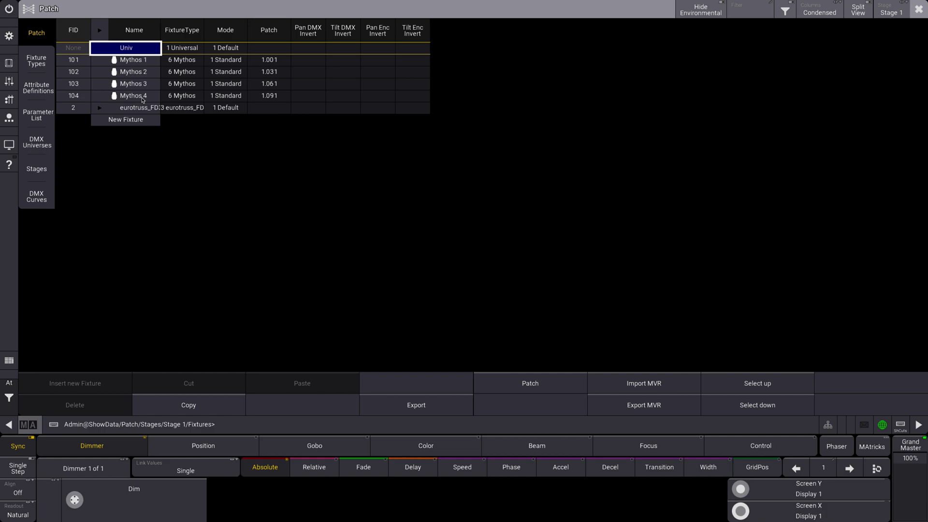
left_click(142, 107)
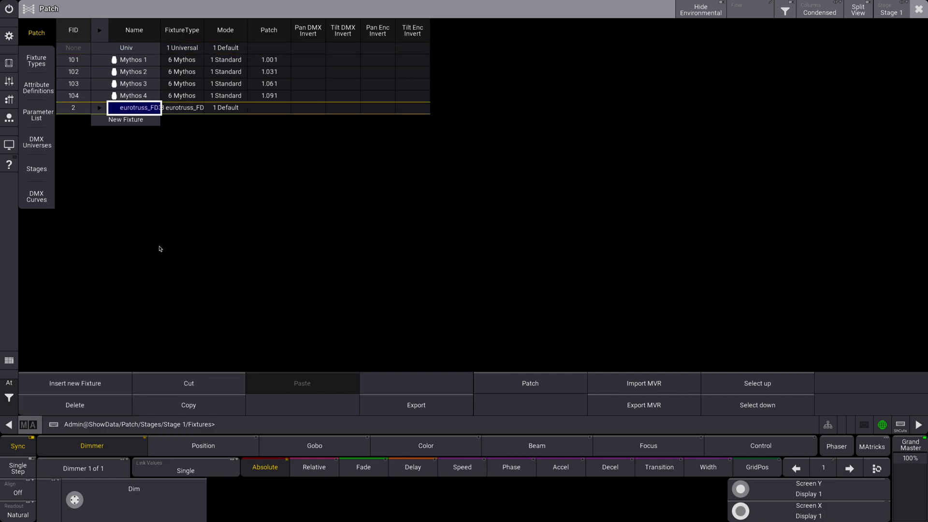
left_click(120, 379)
- Choose the MA Lighting Marker fixture type from the grandMA3 library, filtered by 'ma'
left_click(364, 182)
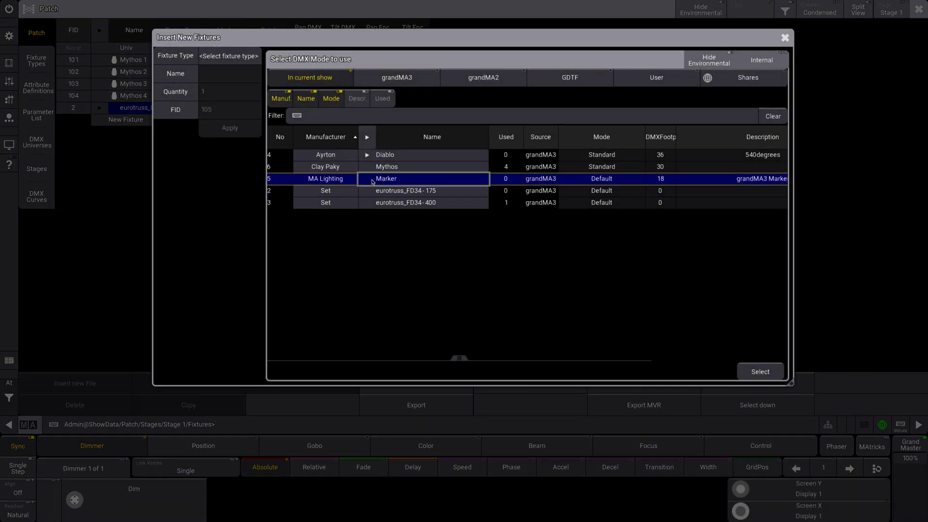
left_click(397, 78)
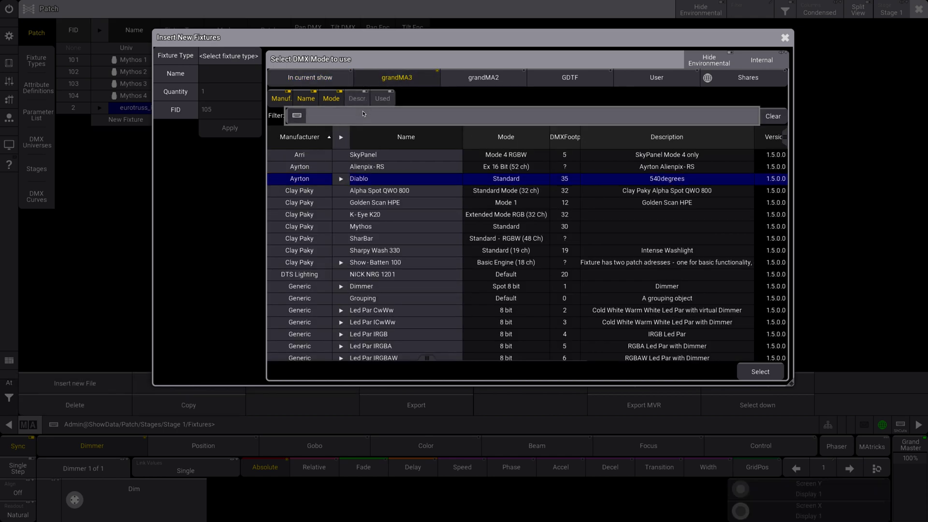
type("mar")
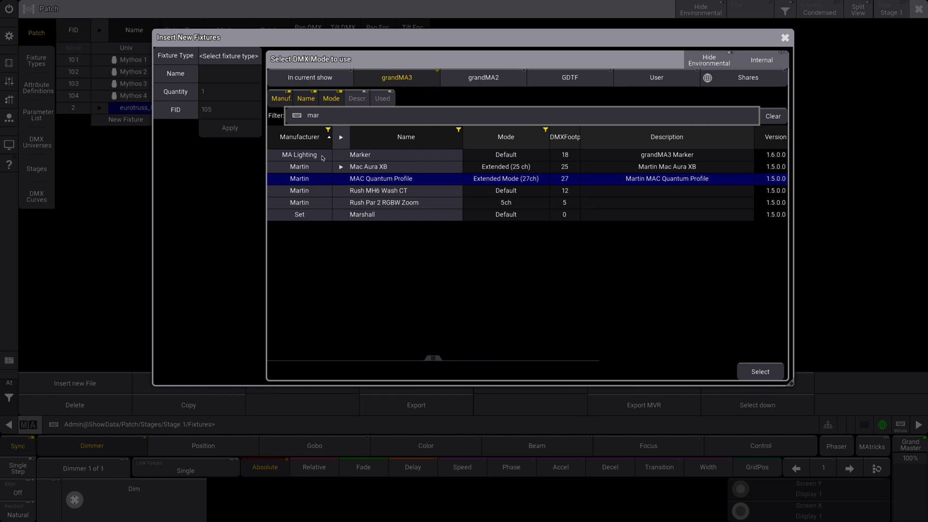
left_click(321, 156)
left_click(760, 371)
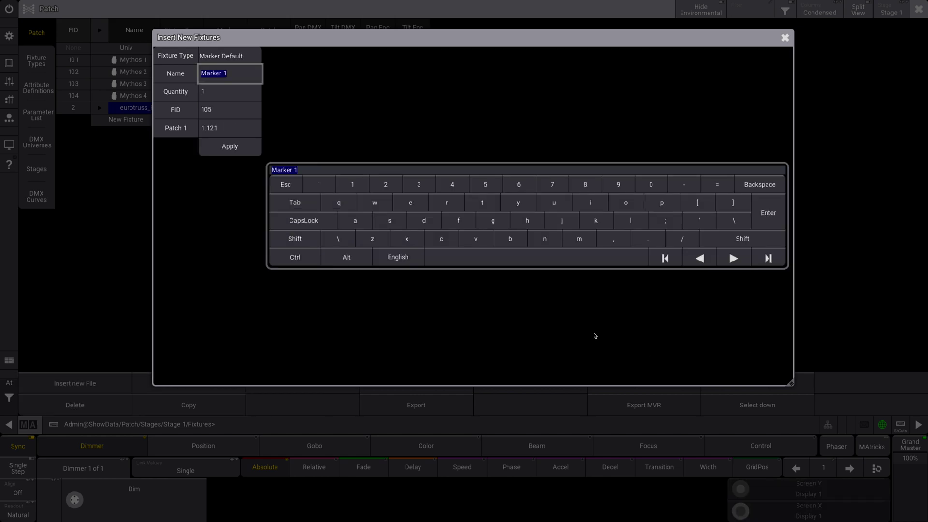
- Set the new fixture's quantity to 1 and fixture ID to 301
left_click(246, 98)
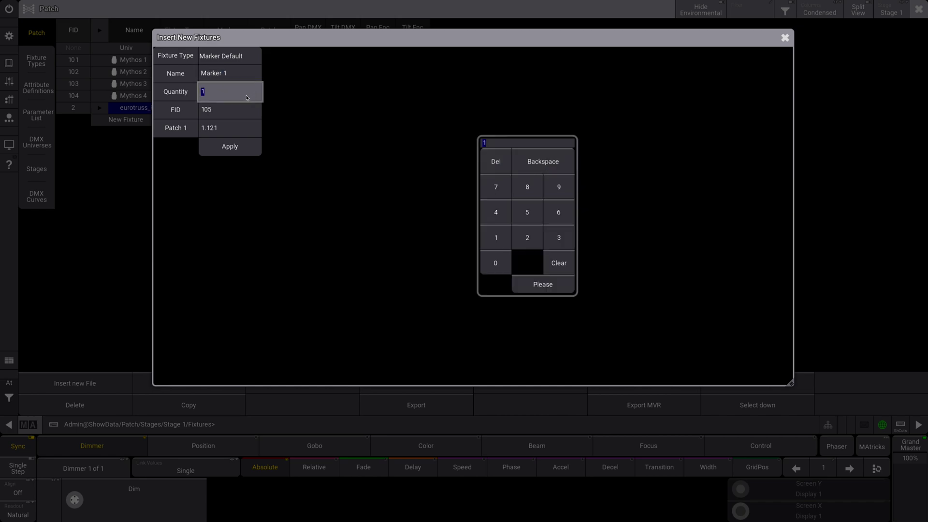
left_click(247, 117)
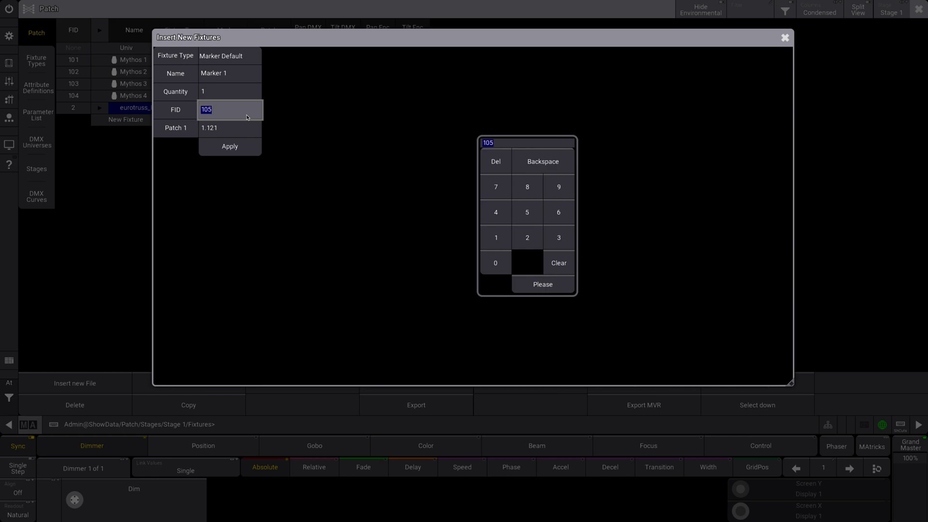
type("301")
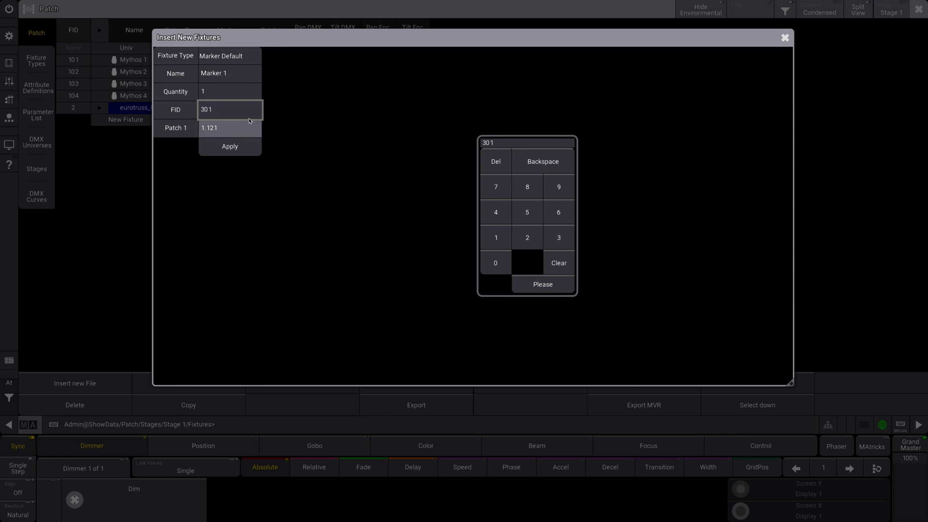
- Add Marker 1 (FID 301) to the patch and paste the eurotruss beneath it as a child
left_click(241, 150)
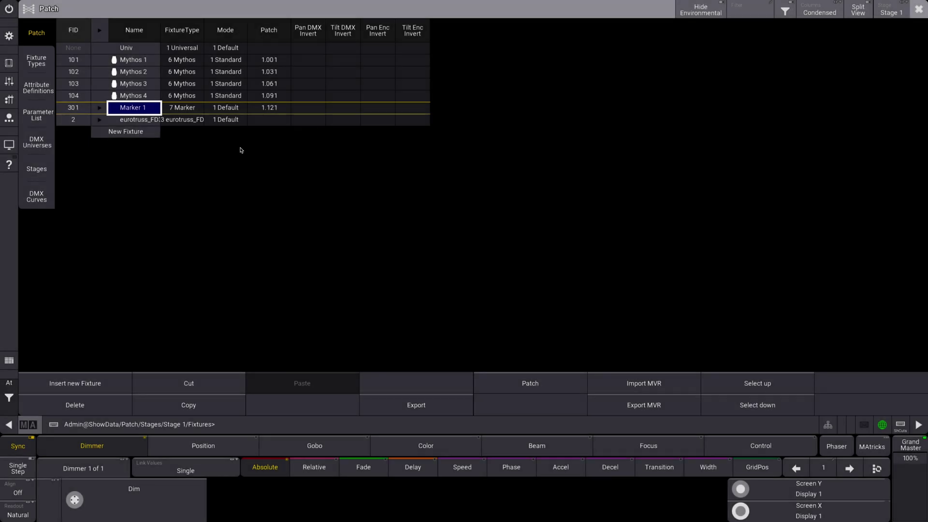
left_click(100, 108)
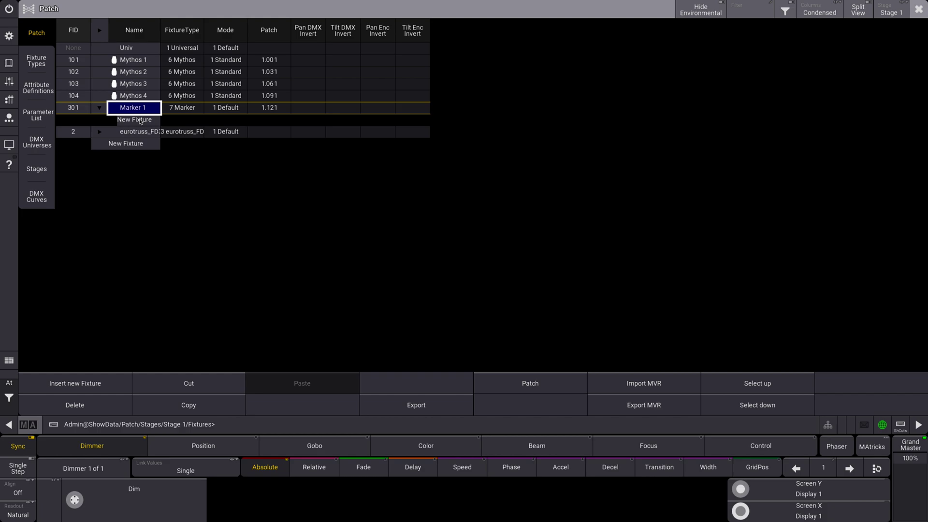
left_click(143, 134)
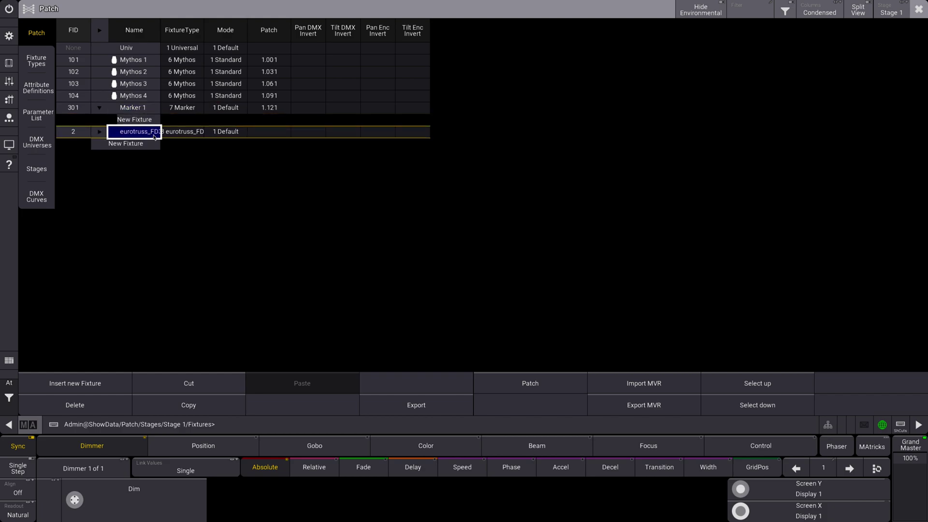
left_click(224, 385)
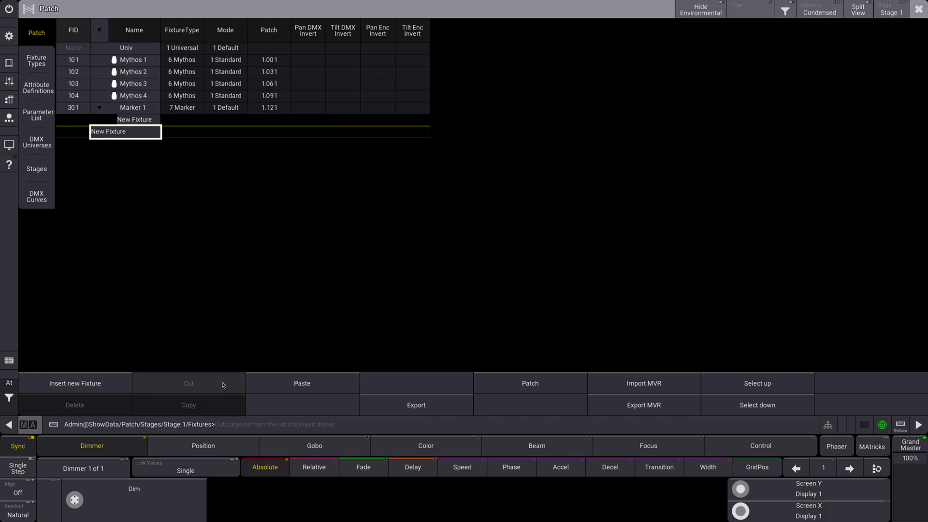
left_click(149, 120)
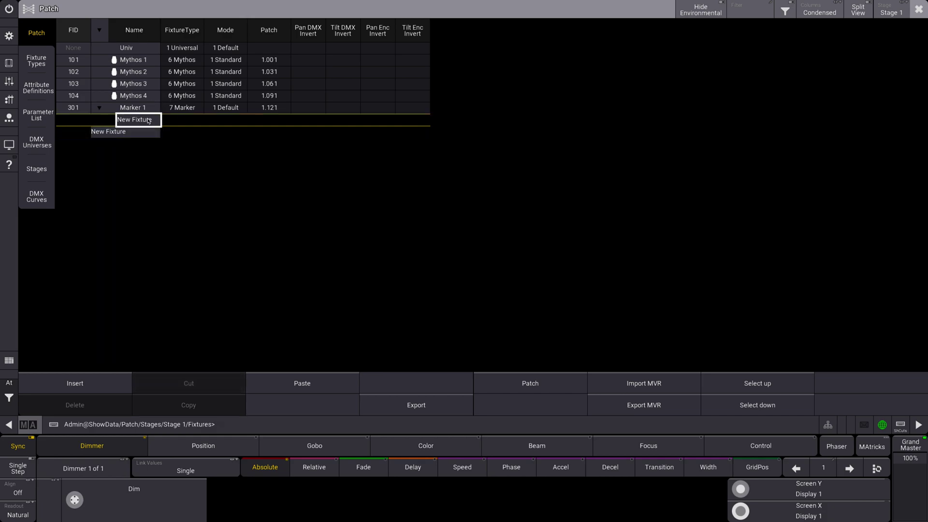
left_click(329, 383)
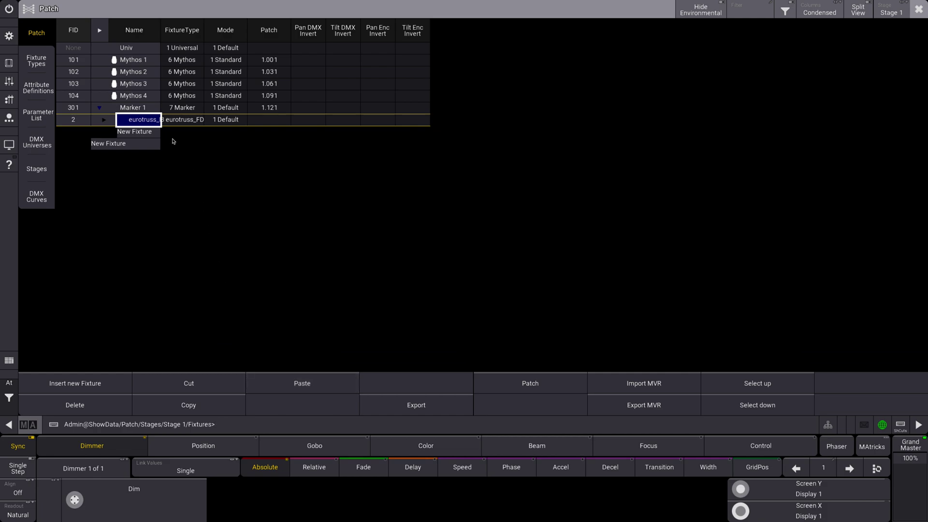
key("Down")
key("Down")
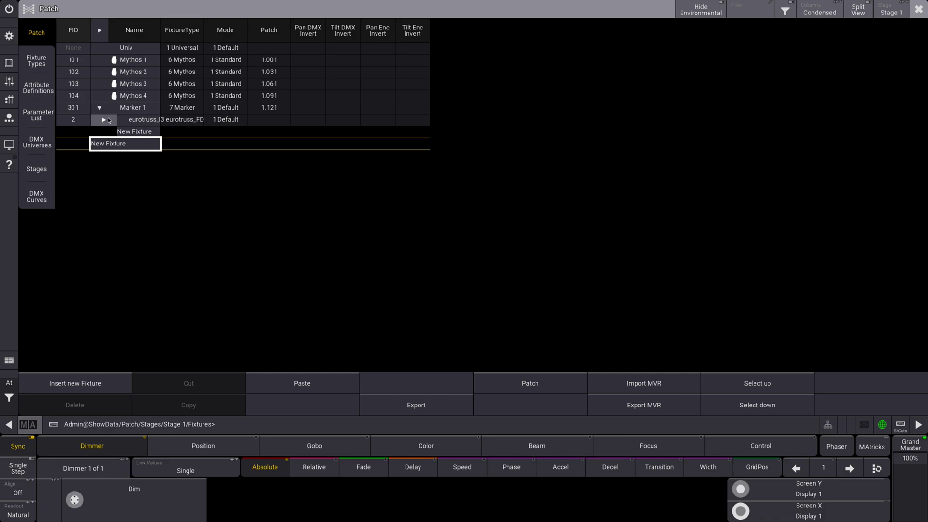
- Cut Mythos 1–4 (FIDs 101–104) and paste them under Marker 1 beside the truss
left_click(146, 61)
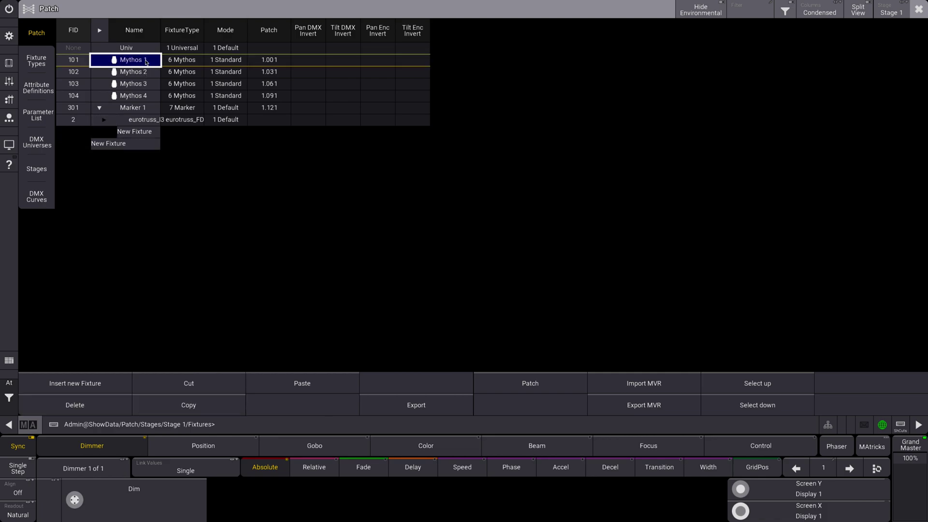
left_click(149, 96, "shift")
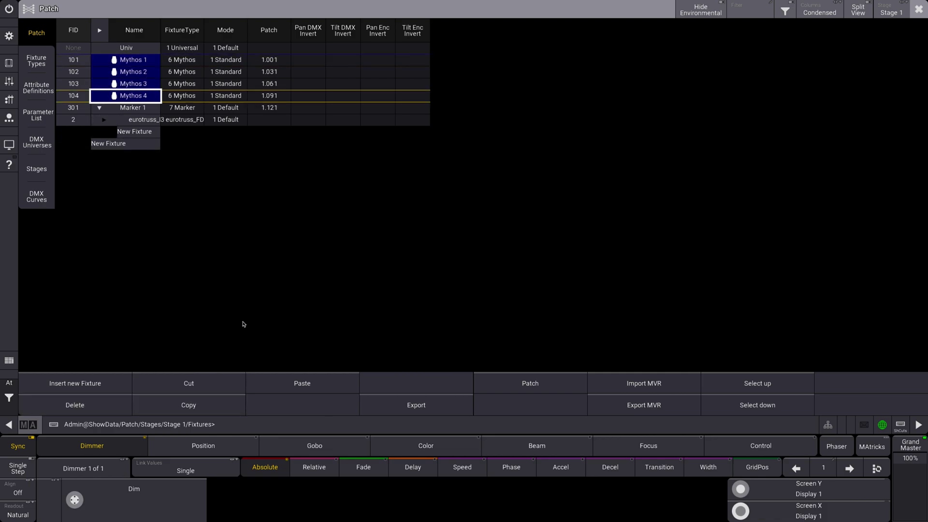
left_click(228, 384)
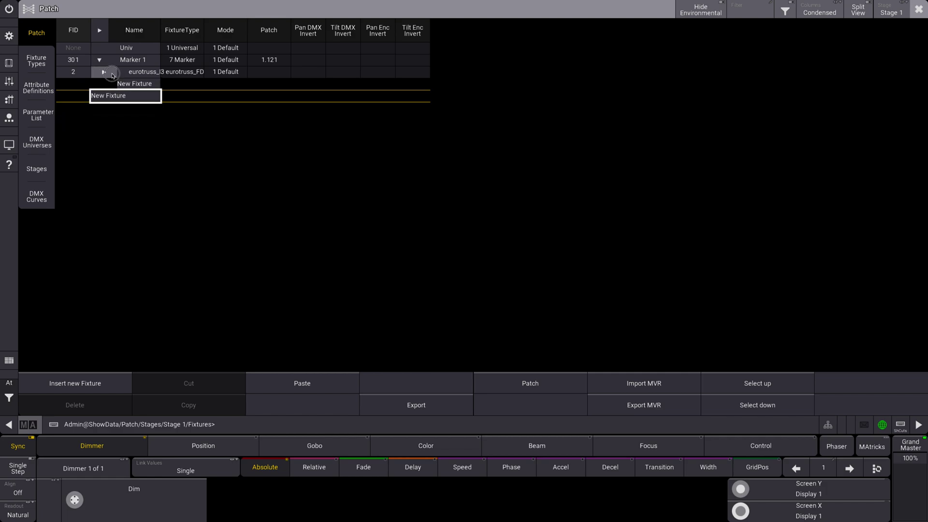
left_click(104, 72)
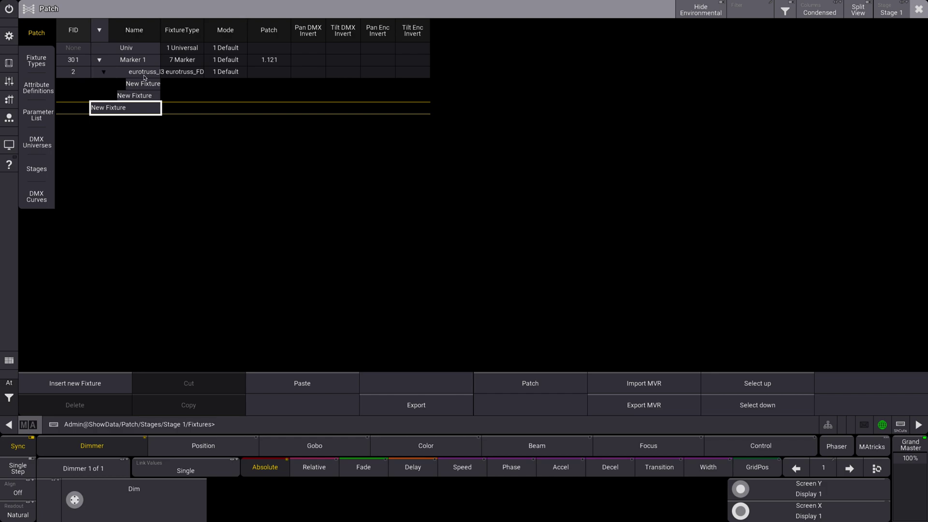
left_click(103, 72)
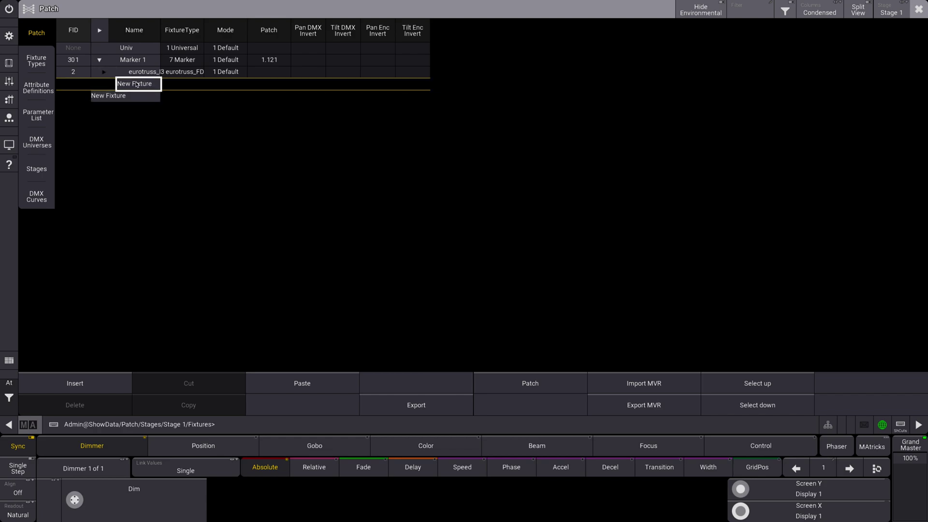
left_click(323, 385)
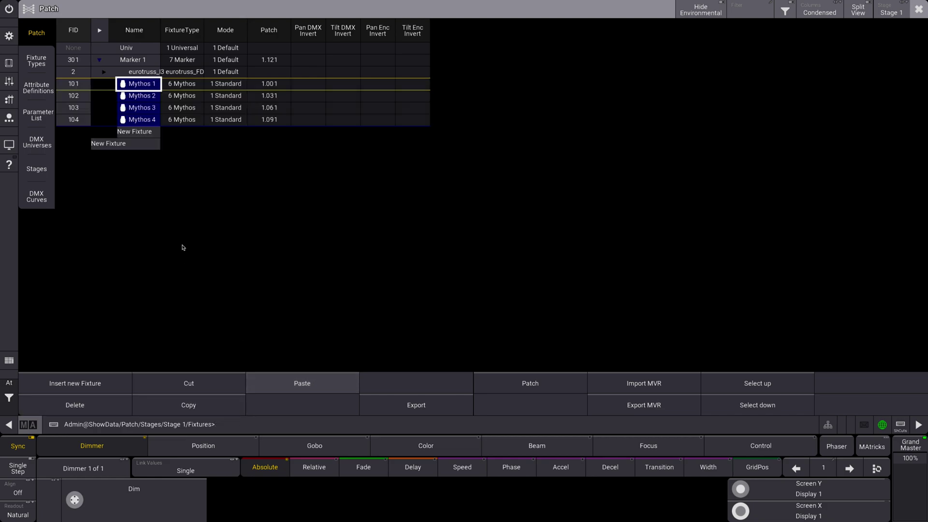
- Close the Patch window and choose Save and Exit to keep the changes
left_click(106, 75)
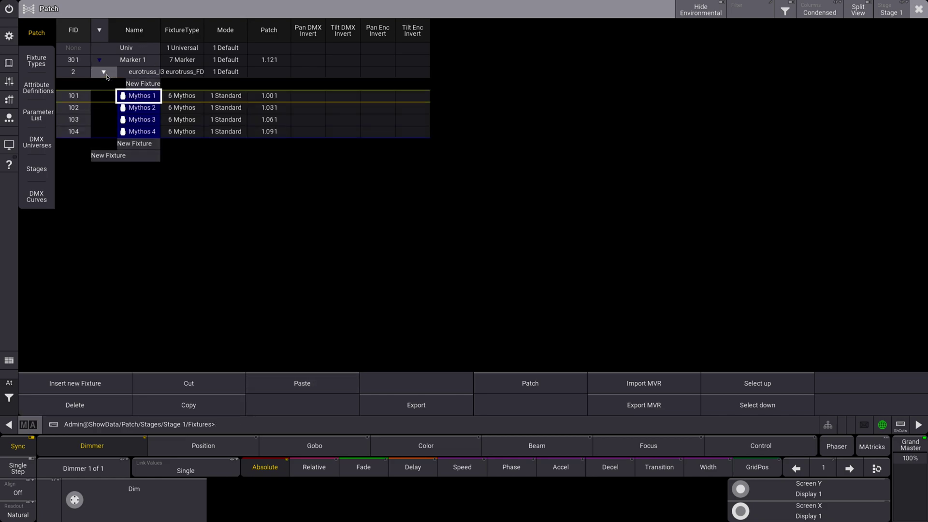
left_click(106, 75)
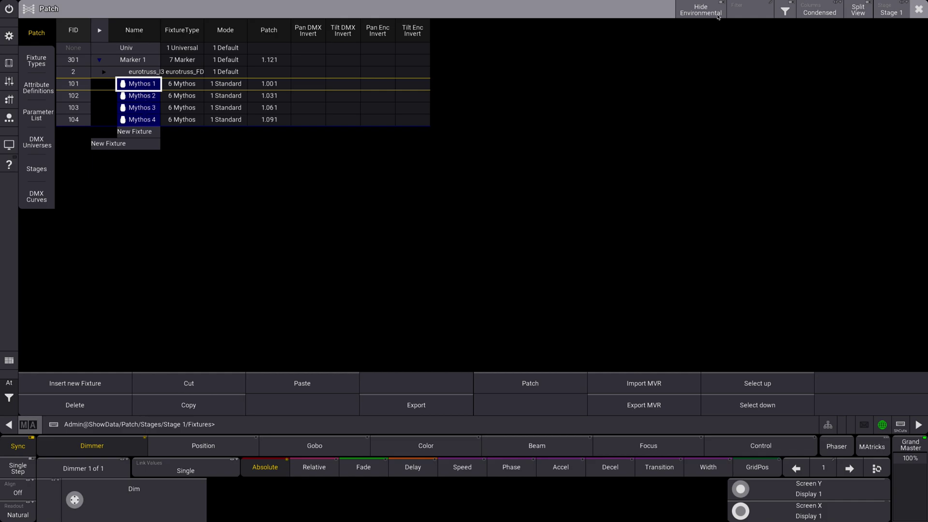
left_click(919, 8)
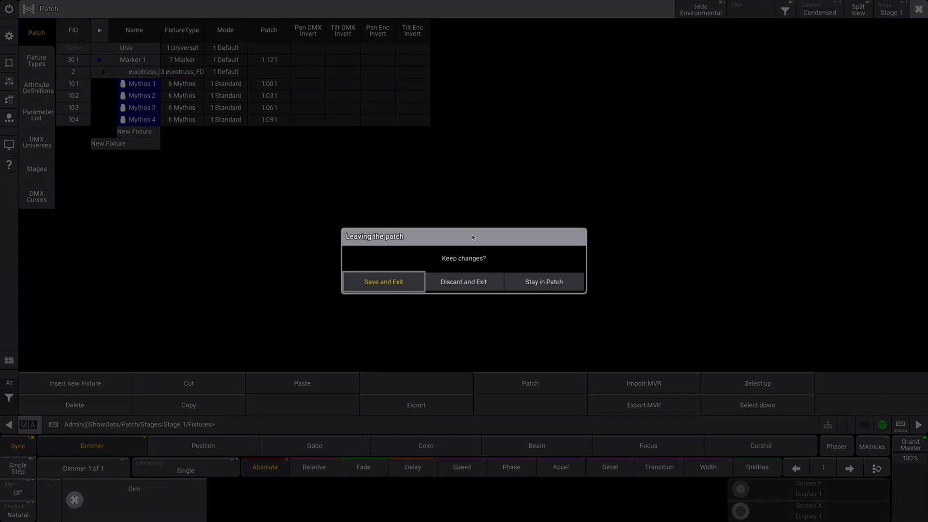
left_click(414, 286)
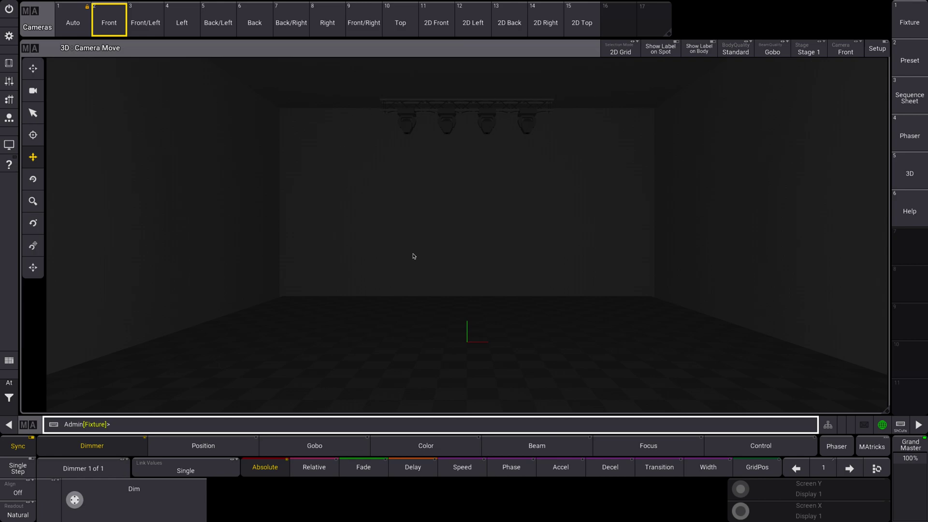
- Enter 3D Setup and select fixture 301 from the command line
left_click(876, 48)
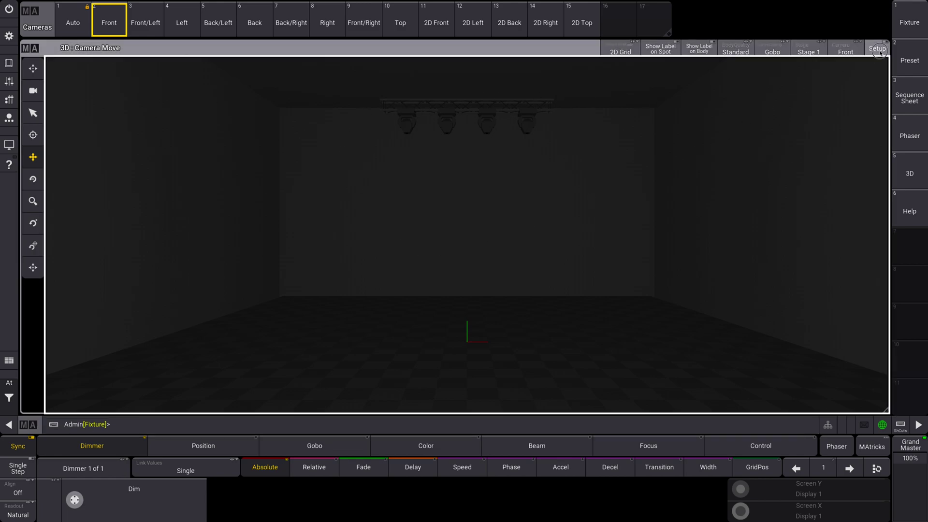
left_click(190, 424)
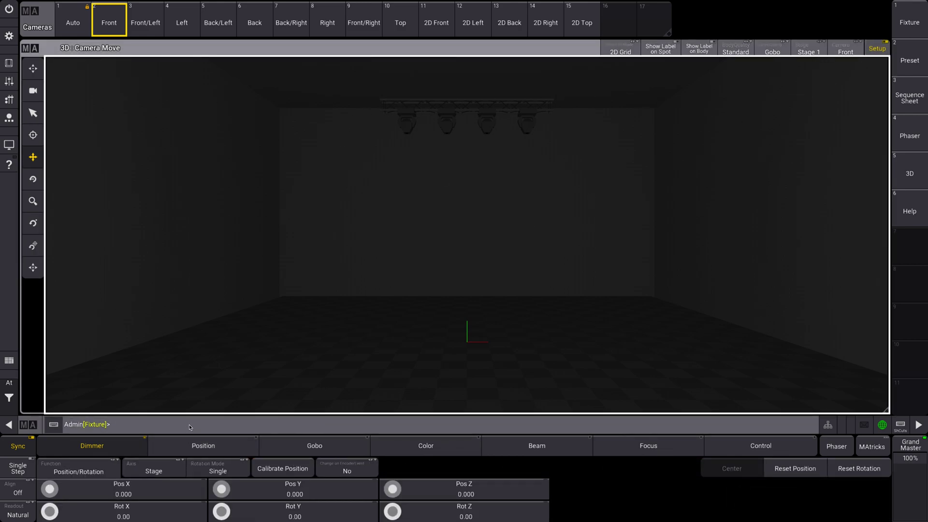
type("301")
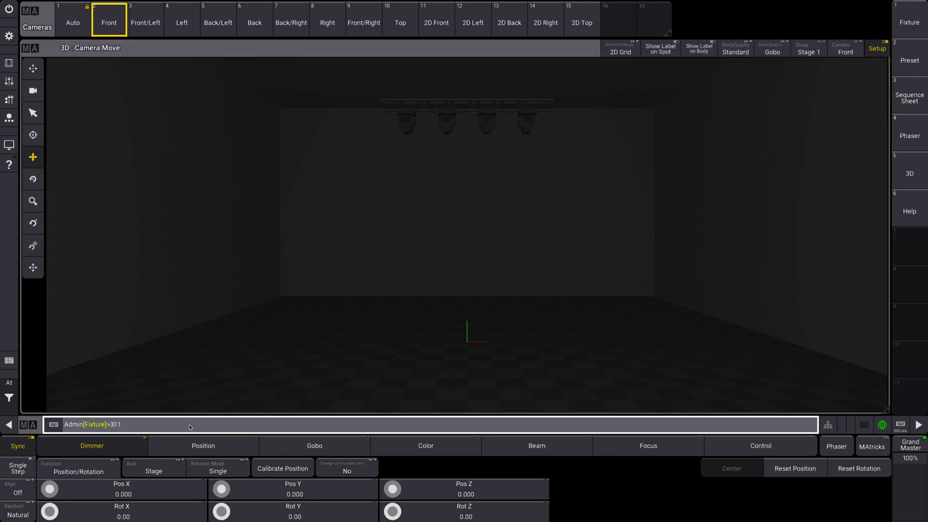
key("Return")
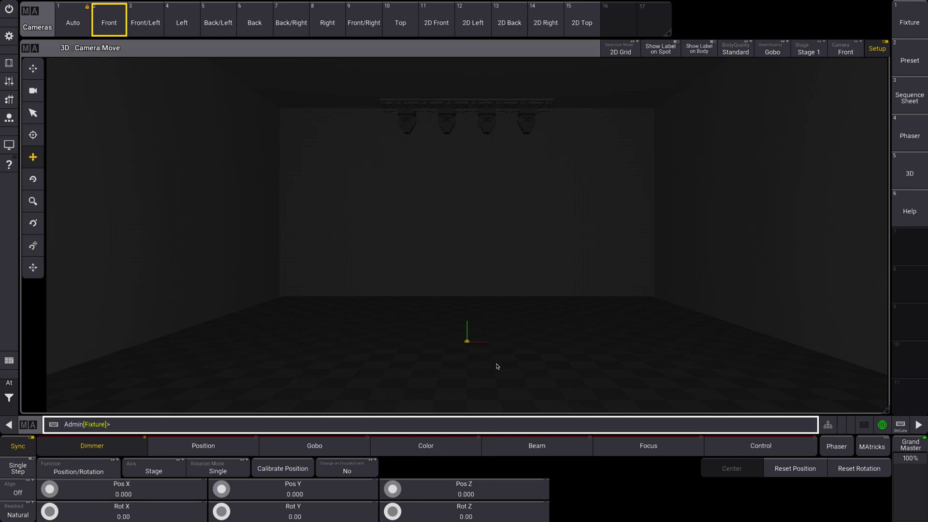
- Raise and lower Marker 1's Pos Z, moving truss and Mythos together, ending at 0.000
scroll(393, 489, "down", 1)
scroll(393, 490, "down", 2)
scroll(392, 489, "up", 4)
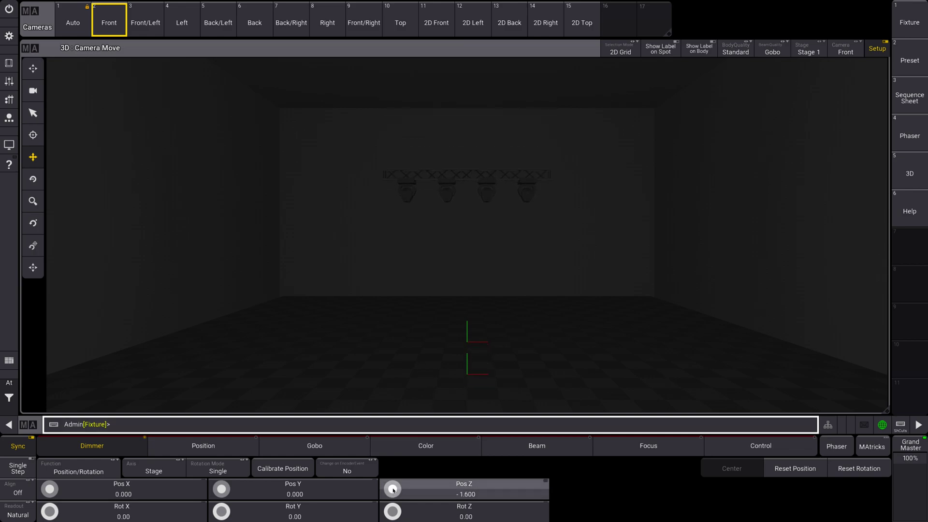
scroll(393, 490, "up", 2)
scroll(393, 489, "down", 5)
scroll(393, 490, "up", 5)
scroll(393, 490, "up", 3)
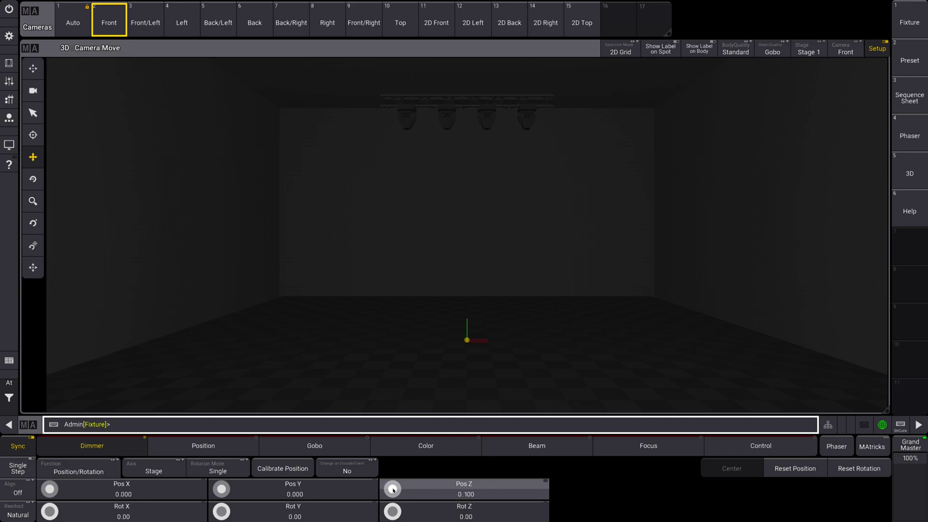
scroll(393, 489, "down", 1)
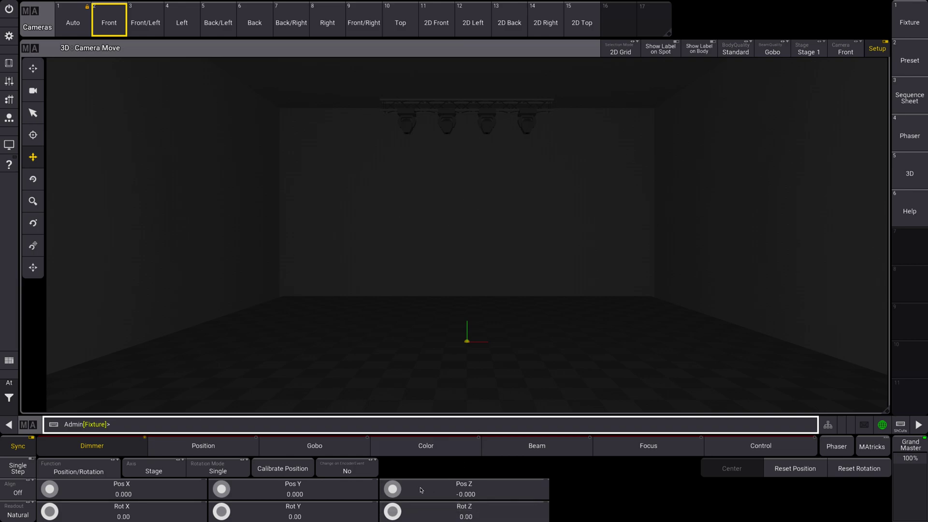
scroll(396, 490, "down", 1)
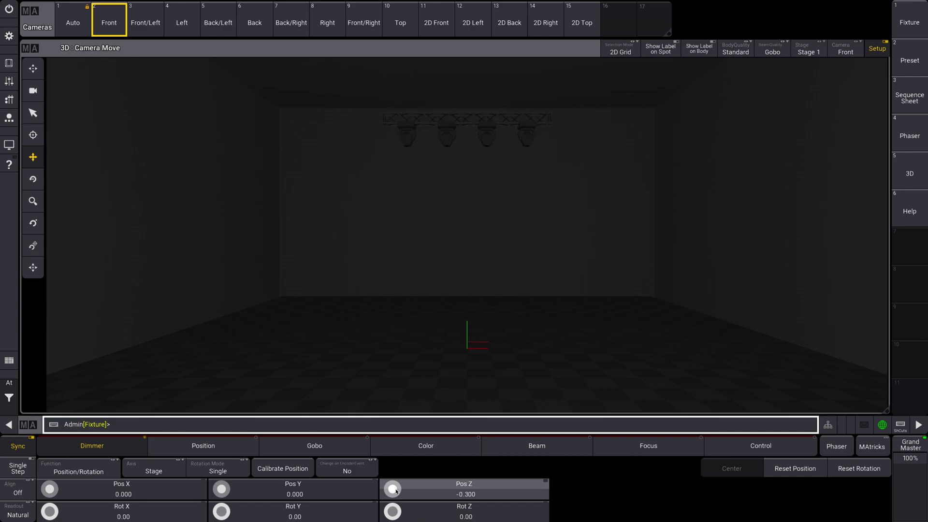
scroll(396, 490, "down", 1)
scroll(396, 490, "up", 2)
scroll(396, 490, "down", 5)
scroll(397, 490, "up", 5)
- Exit Setup, bring the Mythos to Dim 100 and tilt them to -46.76
left_click(617, 238)
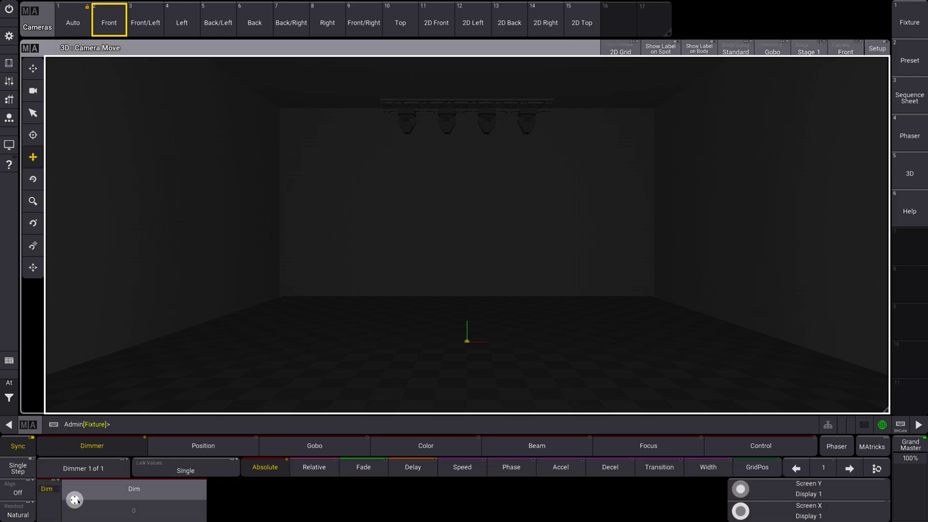
scroll(77, 500, "up", 5)
scroll(75, 500, "up", 3)
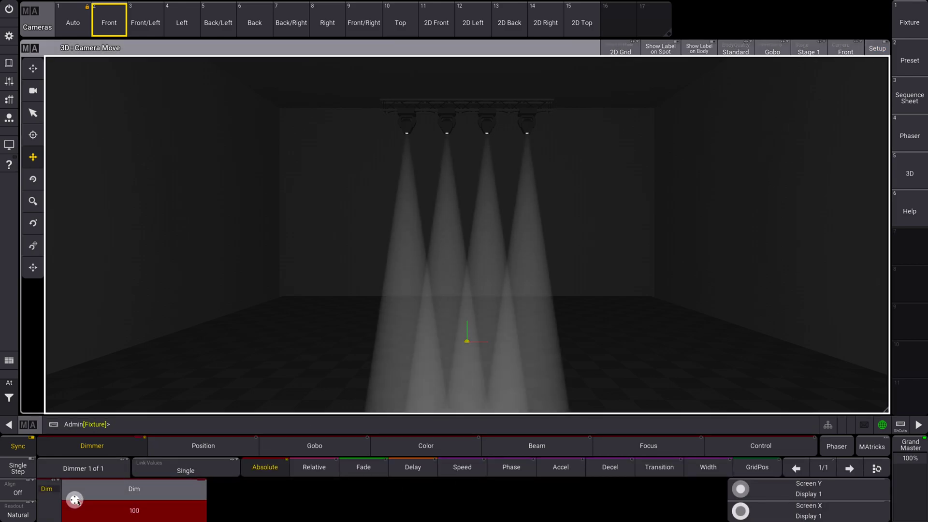
left_click(224, 452)
scroll(246, 503, "down", 5)
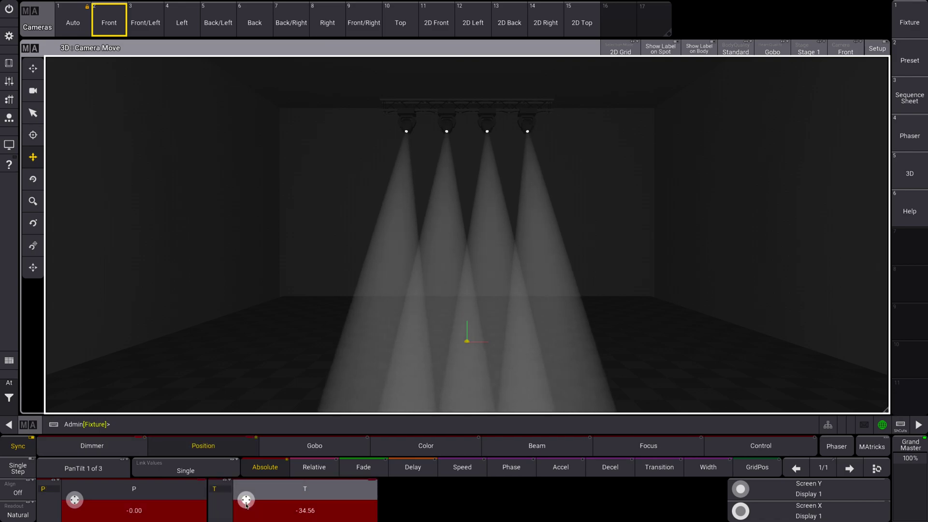
scroll(246, 504, "down", 2)
scroll(246, 504, "down", 4)
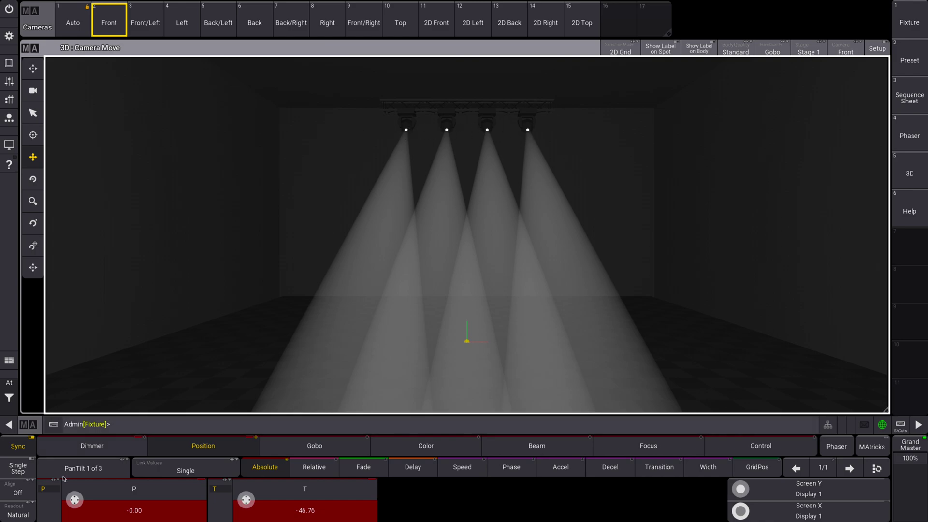
- Enable Align, sweep pan across the four beams, then return pan to 0.00
left_click(26, 492)
left_click_drag(75, 499, 74, 501)
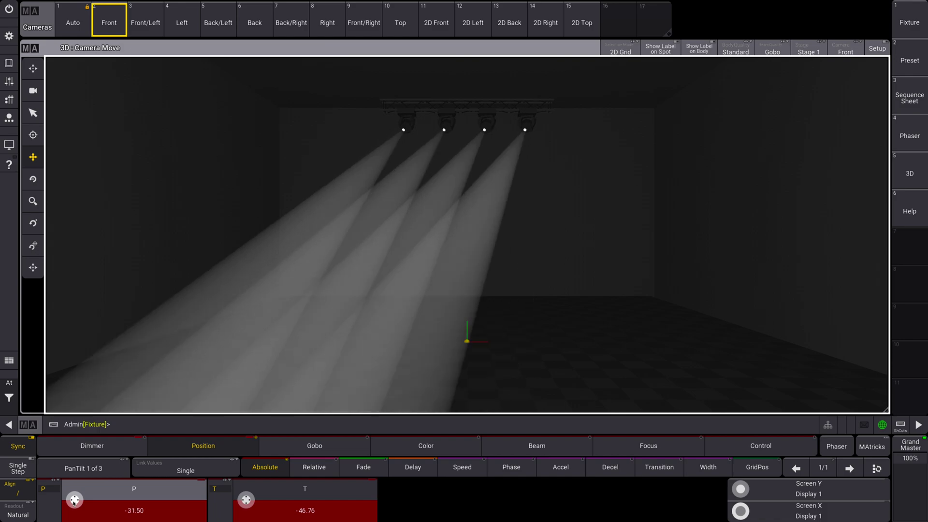
scroll(74, 501, "up", 5)
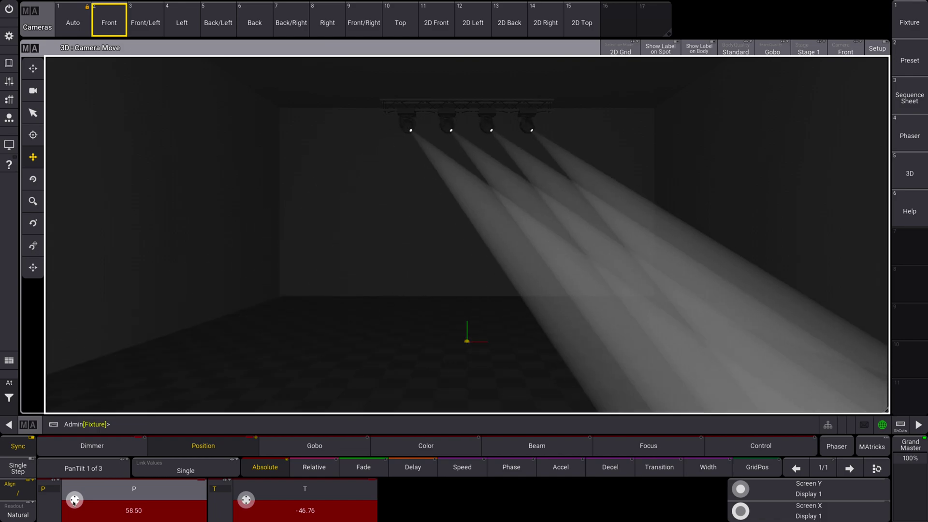
scroll(74, 502, "down", 5)
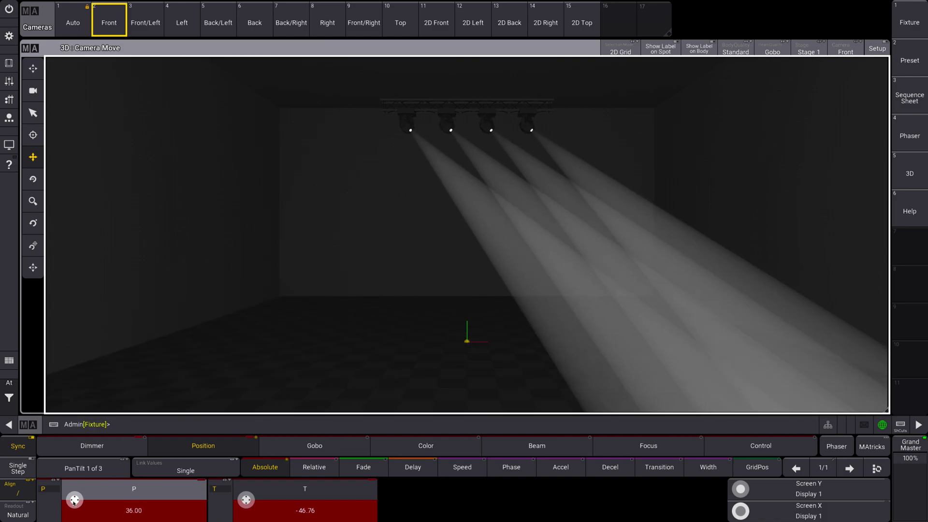
scroll(74, 501, "down", 1)
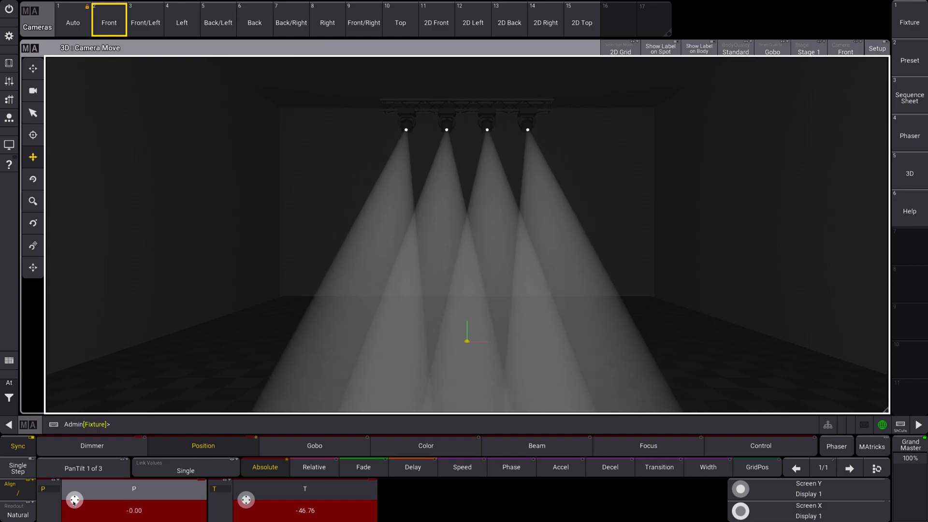
left_click(320, 451)
- Set color to R 100, G 0, B 100 for magenta beams
left_click(382, 448)
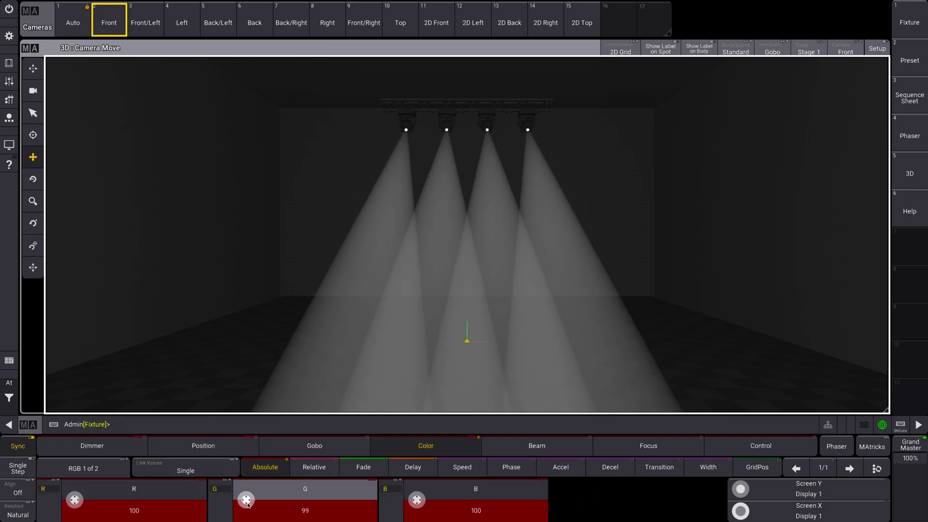
scroll(246, 500, "down", 3)
scroll(247, 500, "up", 3)
scroll(246, 500, "down", 10)
scroll(416, 500, "down", 2)
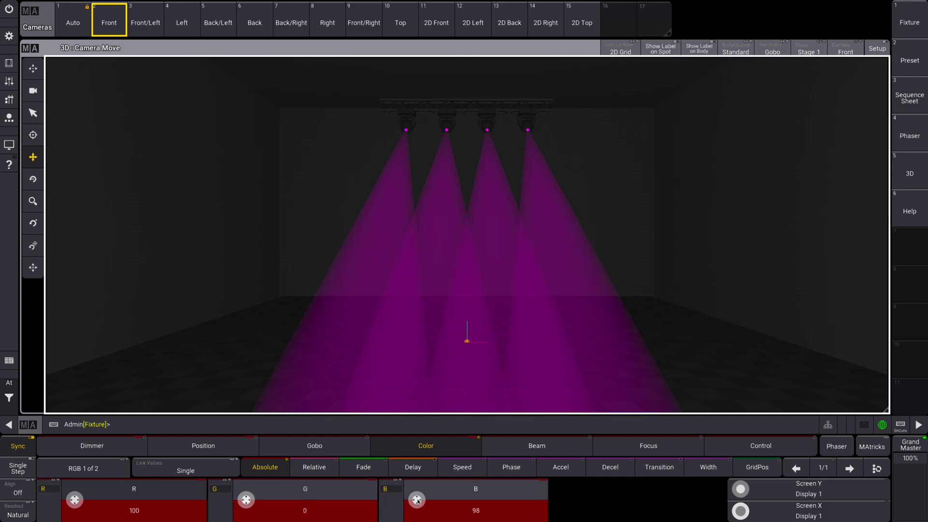
scroll(417, 500, "down", 10)
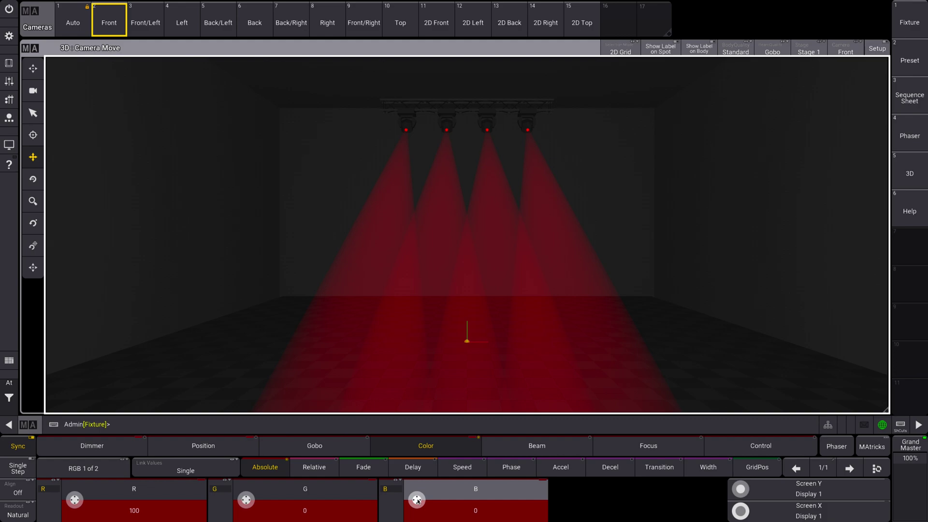
scroll(416, 500, "up", 10)
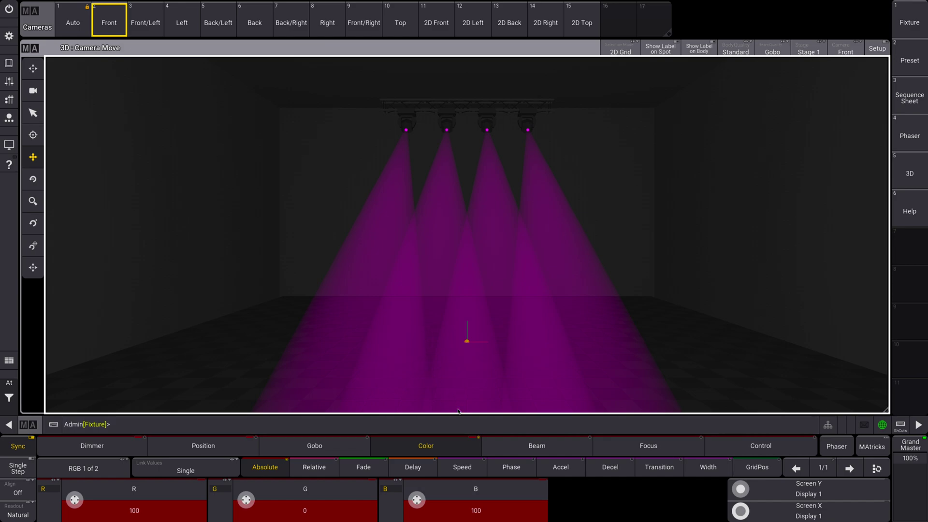
left_click(462, 467)
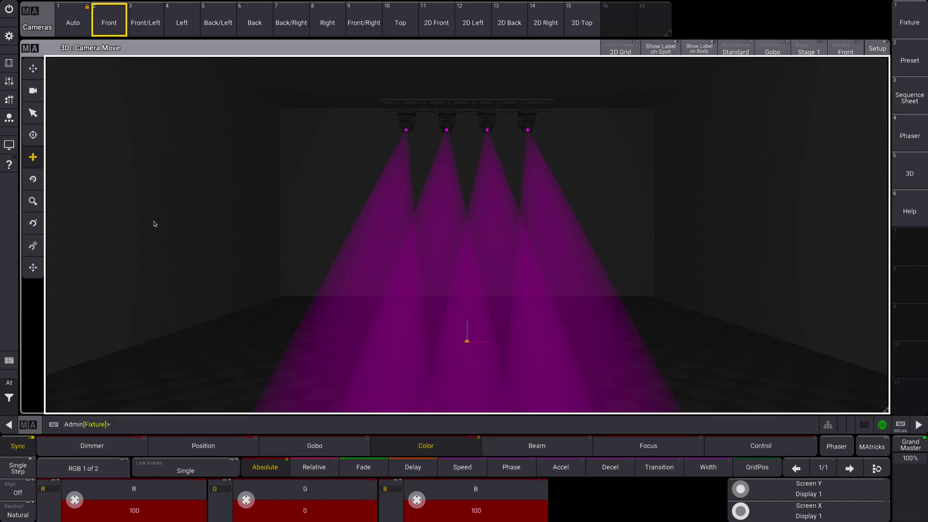